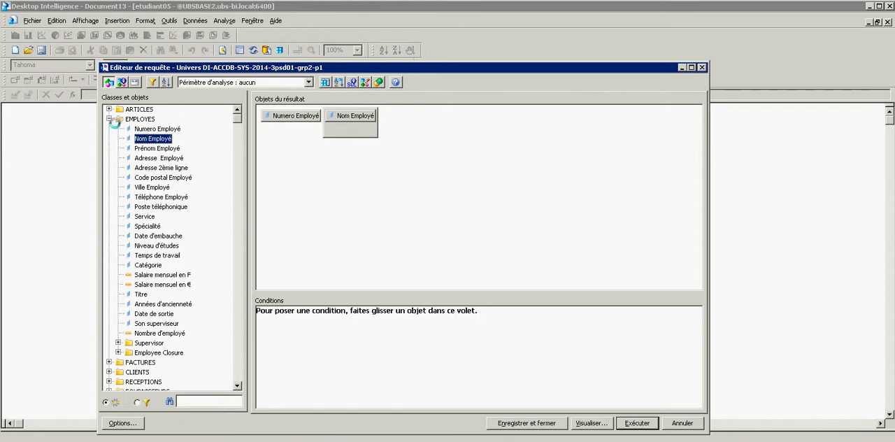
Add a query condition that Service is equal to (Egal à) the value Ventes, chosen from the list of values.
{"action": "left_click", "coordinate": [144, 217]}
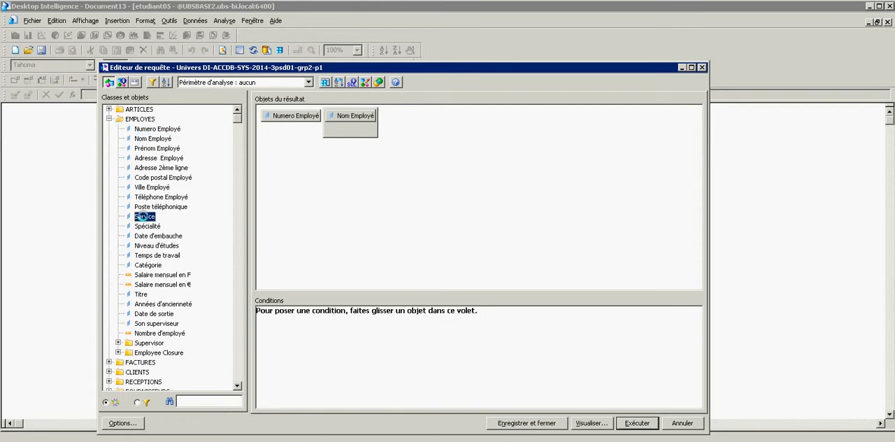
{"action": "left_click_drag", "start_coordinate": [144, 217], "coordinate": [289, 320]}
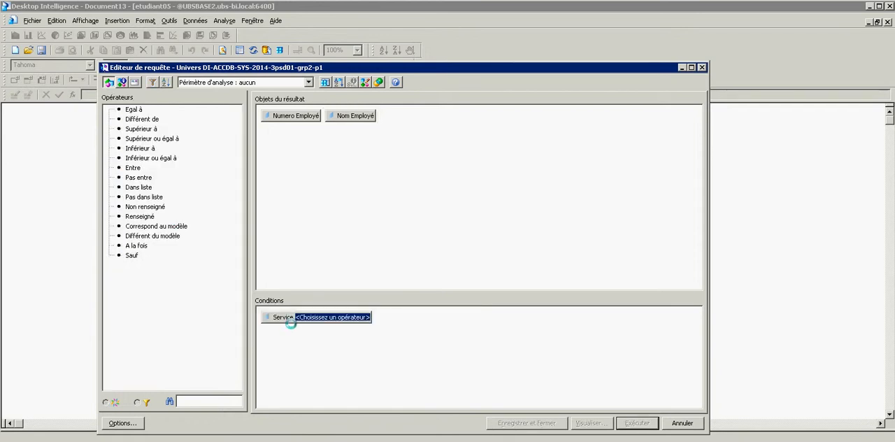
{"action": "double_click", "coordinate": [130, 114]}
{"action": "double_click", "coordinate": [148, 119]}
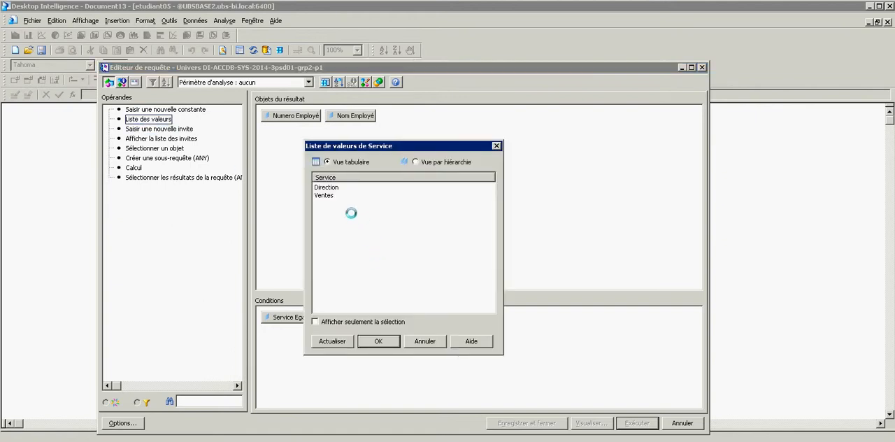
{"action": "left_click", "coordinate": [324, 195]}
{"action": "left_click", "coordinate": [371, 340]}
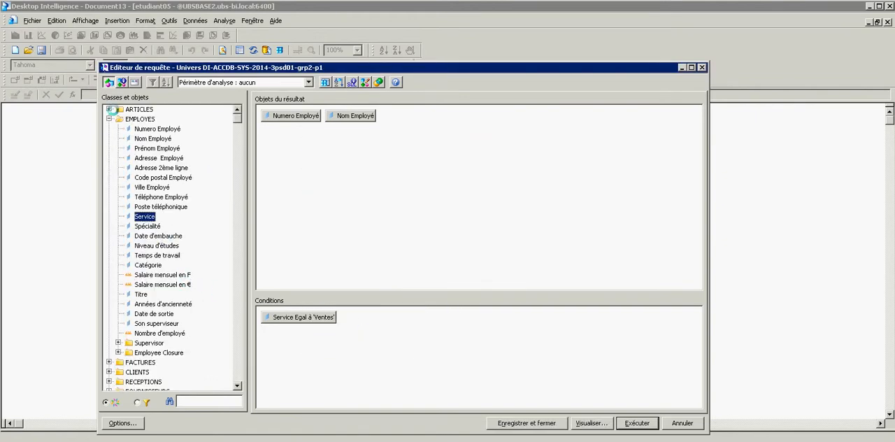
Add Total TTC en Euro from FACTURES and Quantité from LIGNES DE FACTURE to the result objects and run the query.
{"action": "left_click", "coordinate": [109, 119]}
{"action": "left_click", "coordinate": [109, 128]}
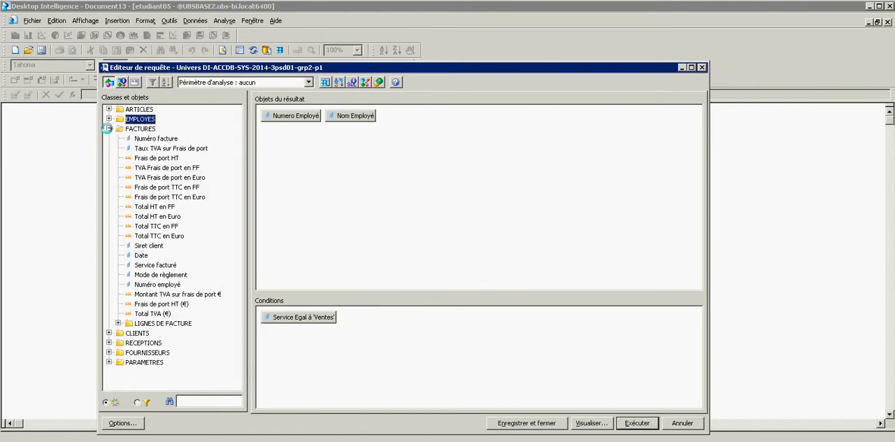
{"action": "double_click", "coordinate": [158, 236]}
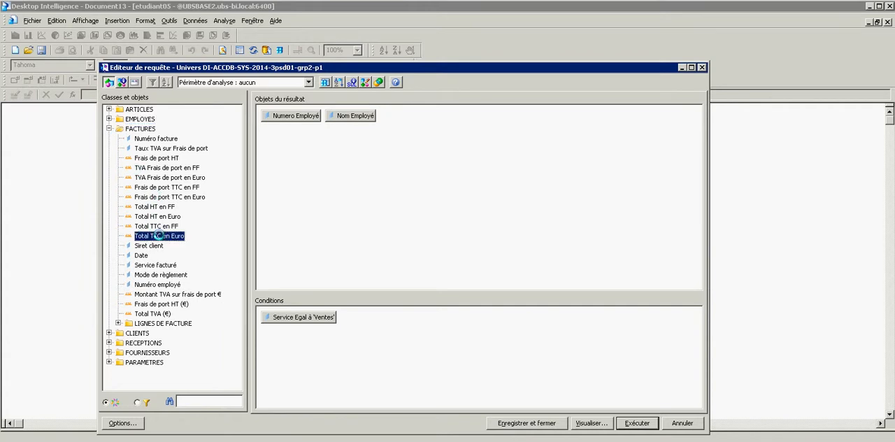
{"action": "left_click", "coordinate": [118, 323]}
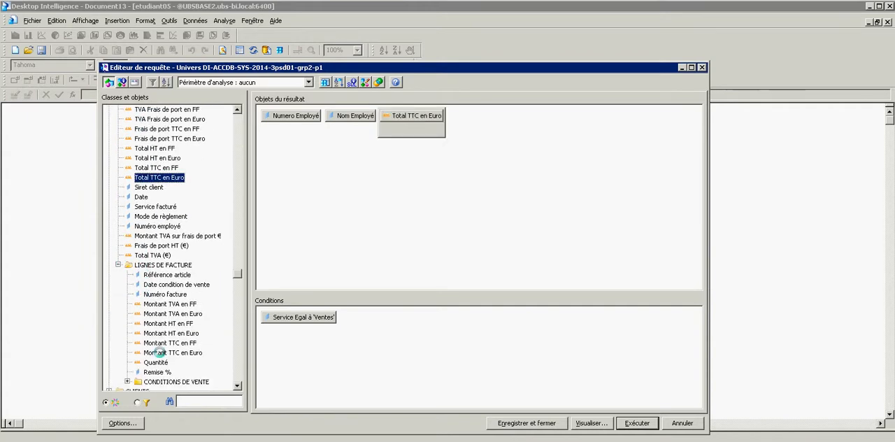
{"action": "double_click", "coordinate": [156, 362]}
{"action": "left_click", "coordinate": [638, 423]}
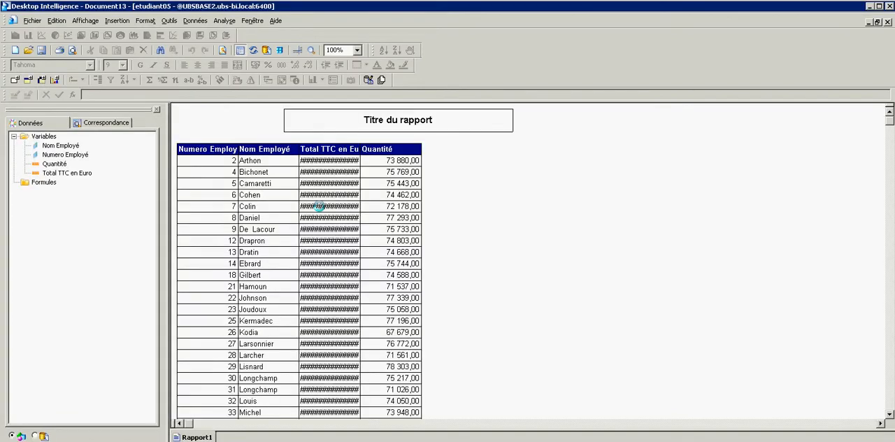
Widen the Total TTC en Euro column until its amounts show, and duplicate the table to the right of the original.
{"action": "left_click_drag", "start_coordinate": [363, 149], "coordinate": [372, 149]}
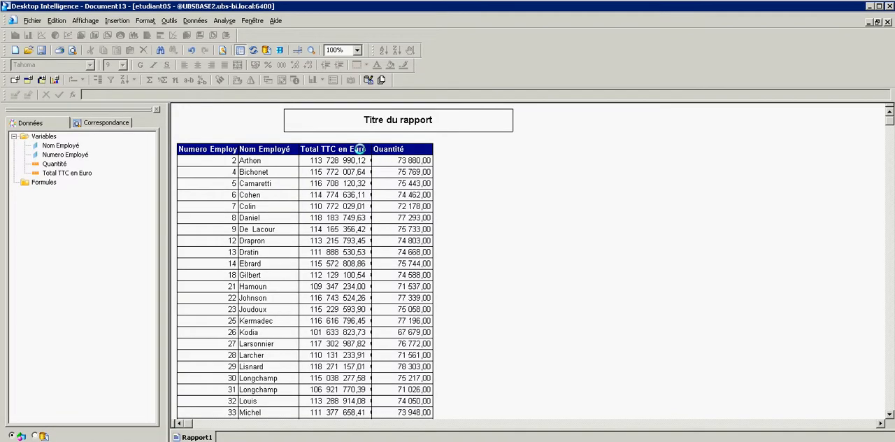
{"action": "left_click", "coordinate": [376, 143]}
{"action": "left_click", "coordinate": [369, 141]}
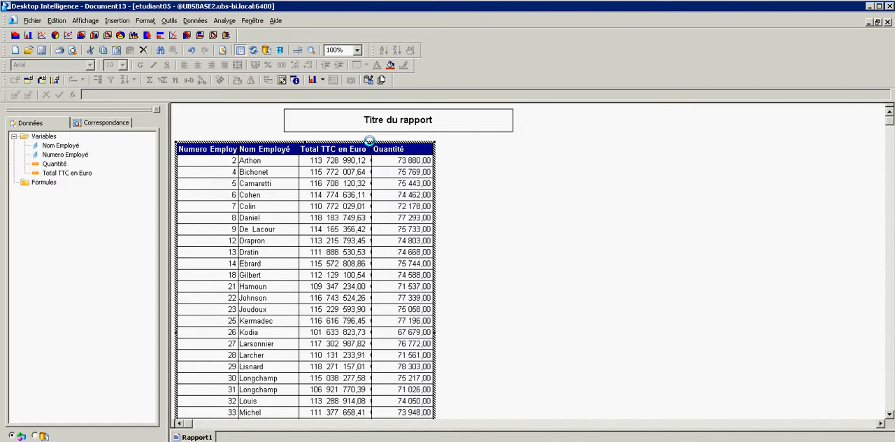
{"action": "left_click_drag", "start_coordinate": [369, 141], "coordinate": [717, 141]}
Delete the Quantité column from the original left-hand table.
{"action": "left_click", "coordinate": [412, 172]}
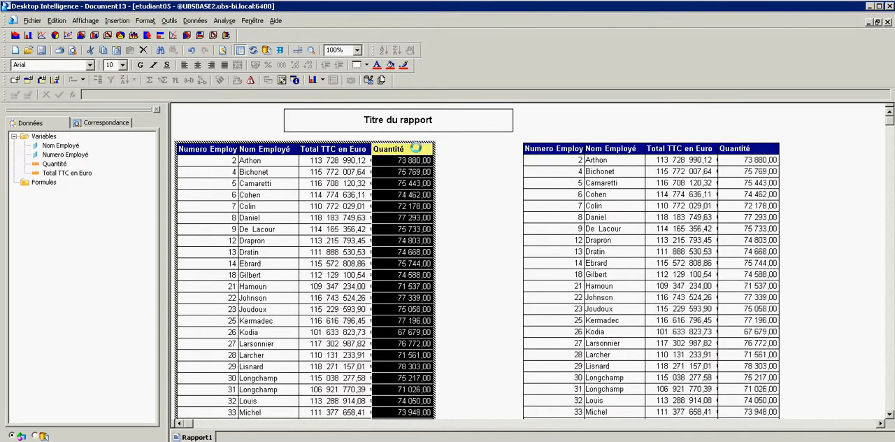
{"action": "right_click", "coordinate": [413, 149]}
{"action": "left_click", "coordinate": [443, 205]}
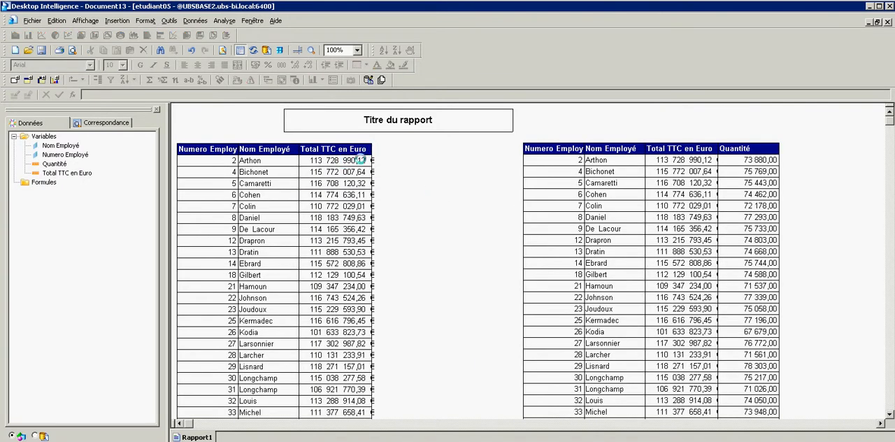
Sort the left-hand table by descending Total TTC en Euro and rank Nom Employé to keep the top 10 by that amount.
{"action": "left_click", "coordinate": [360, 160]}
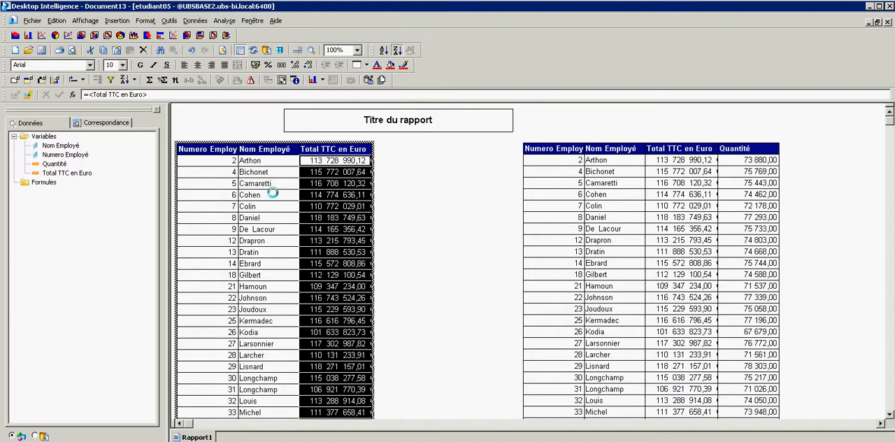
{"action": "left_click", "coordinate": [271, 160]}
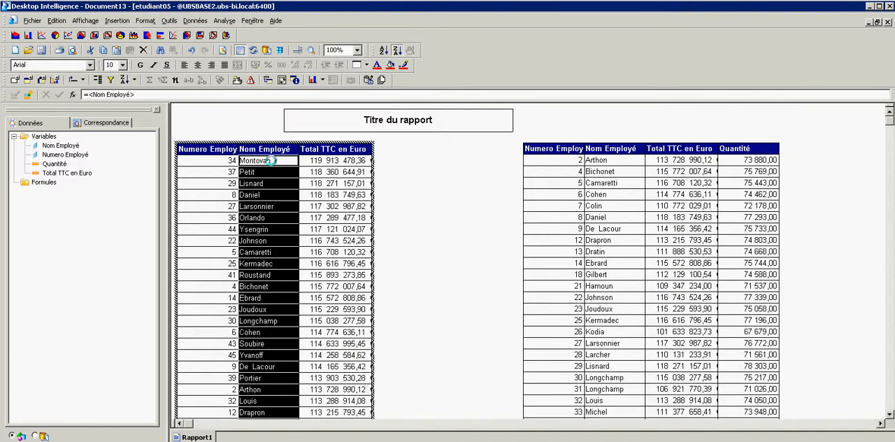
{"action": "left_click", "coordinate": [238, 80]}
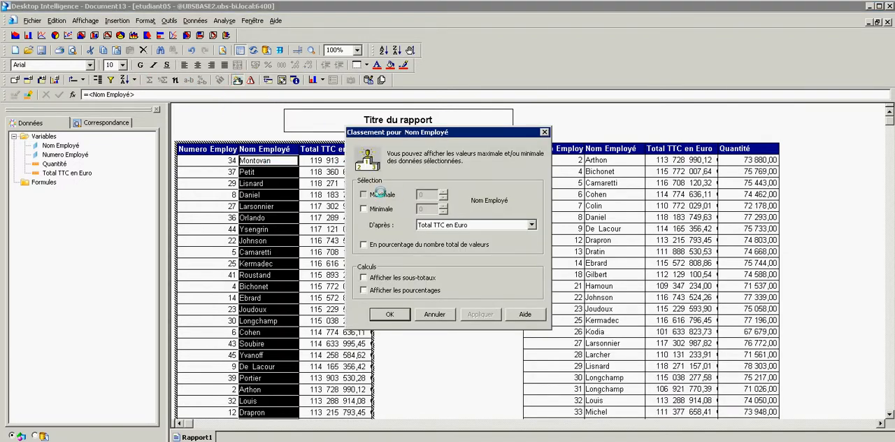
{"action": "left_click_drag", "start_coordinate": [427, 195], "coordinate": [411, 195]}
{"action": "type", "text": "10"}
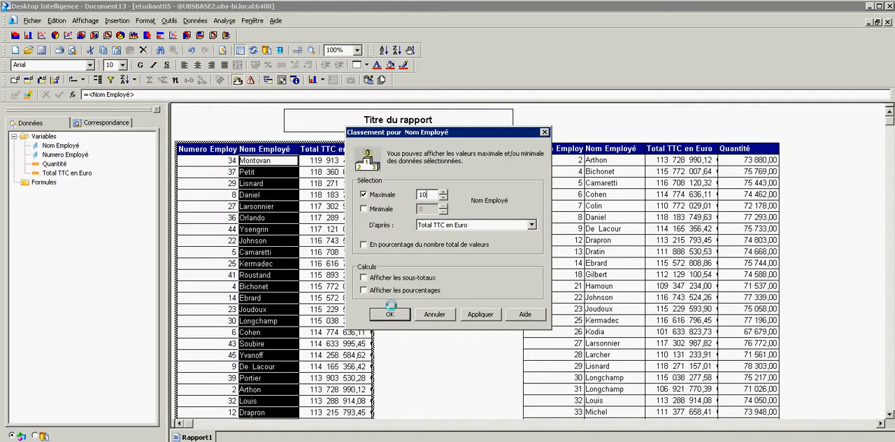
{"action": "left_click", "coordinate": [390, 314]}
{"action": "left_click", "coordinate": [492, 246]}
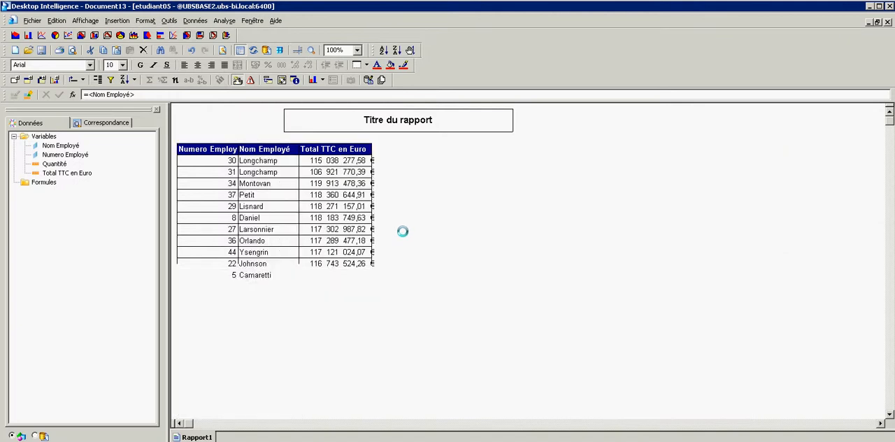
Widen the Total TTC en Euro column of the ranked left-hand table so the euro sign has room.
{"action": "left_click", "coordinate": [346, 160]}
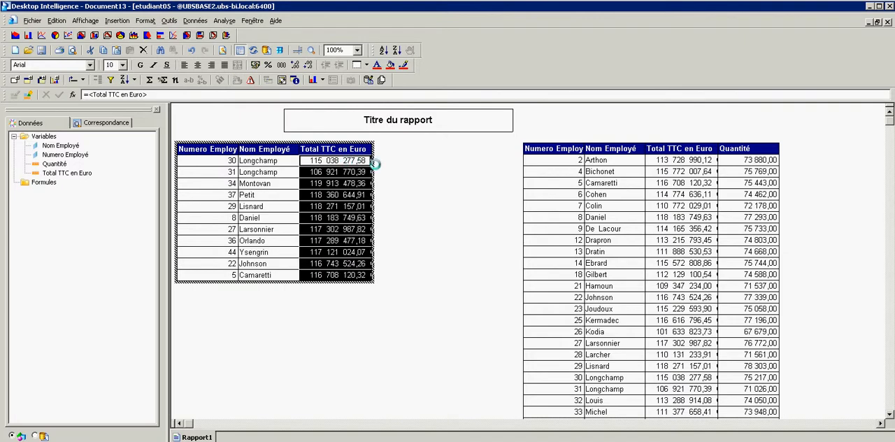
{"action": "left_click", "coordinate": [391, 217]}
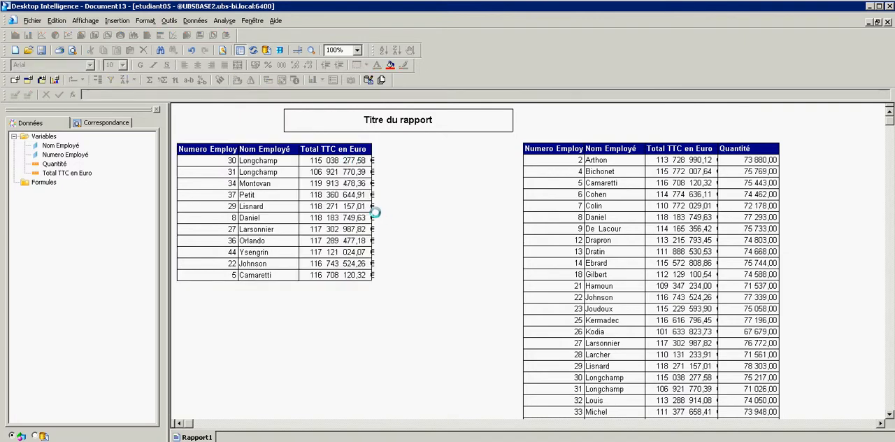
{"action": "left_click", "coordinate": [372, 211]}
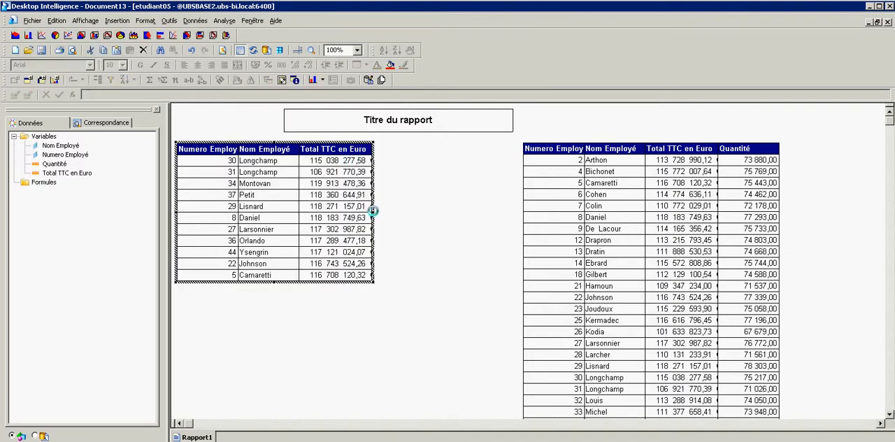
{"action": "left_click_drag", "start_coordinate": [373, 211], "coordinate": [399, 213]}
Left-align the Total TTC en Euro cells of the ranked table with an indent of 5.
{"action": "right_click", "coordinate": [325, 206]}
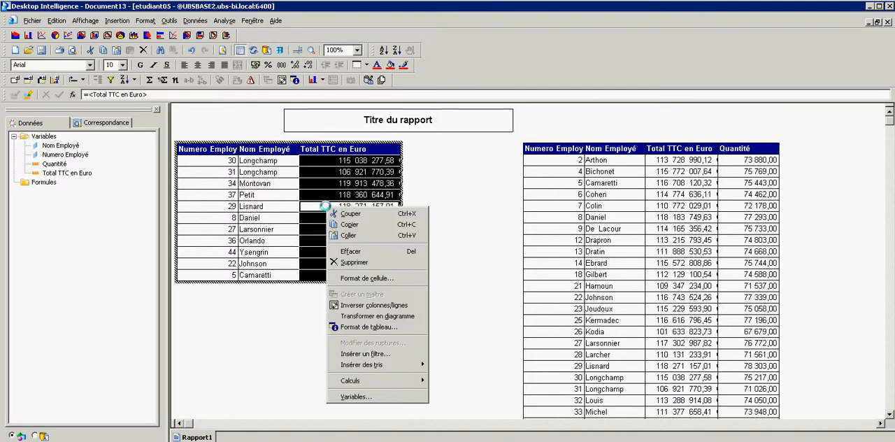
{"action": "left_click", "coordinate": [365, 278]}
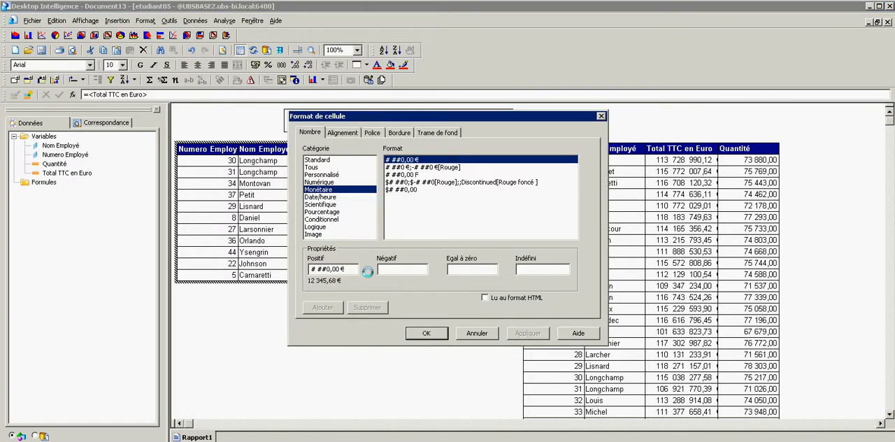
{"action": "left_click", "coordinate": [341, 132]}
{"action": "left_click", "coordinate": [325, 176]}
{"action": "double_click", "coordinate": [423, 175]}
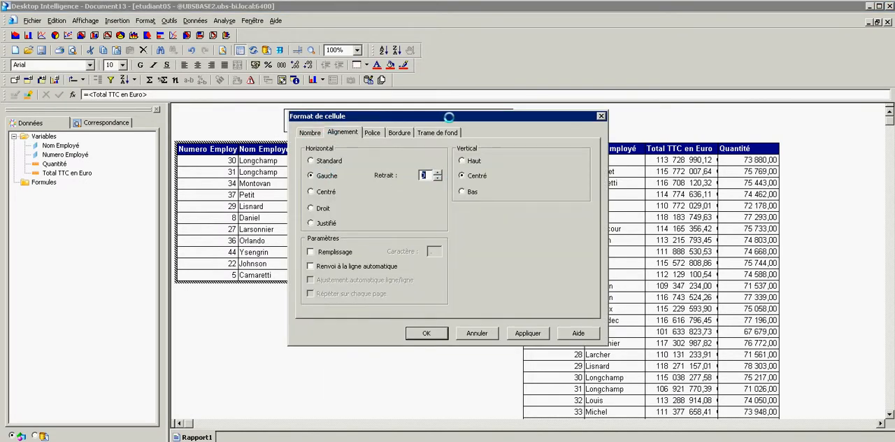
{"action": "left_click_drag", "start_coordinate": [449, 117], "coordinate": [626, 95]}
{"action": "type", "text": "5"}
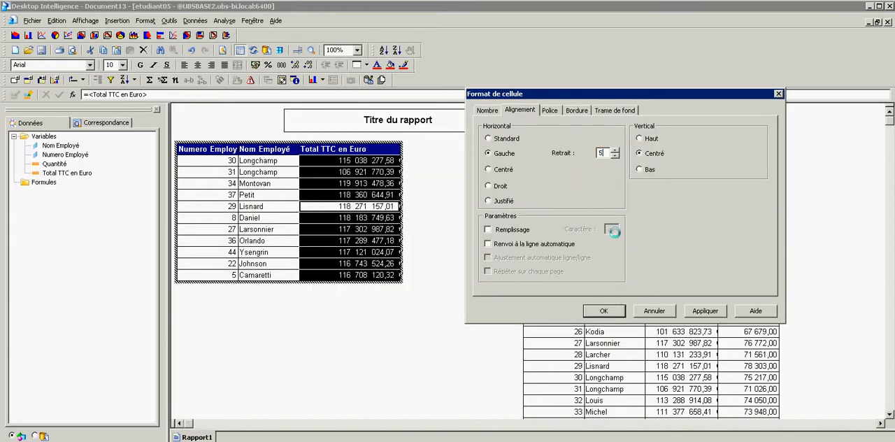
{"action": "left_click", "coordinate": [704, 311]}
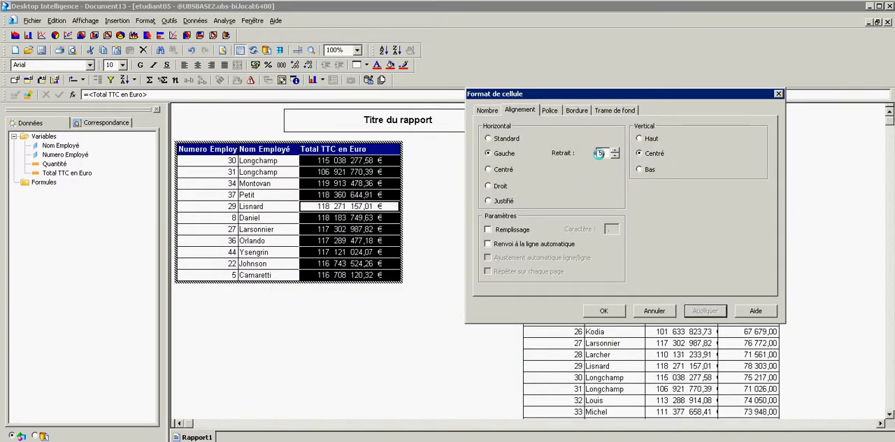
Increase the left indent of the Total TTC en Euro cells to 8 and finally to 9.
{"action": "double_click", "coordinate": [593, 152]}
{"action": "type", "text": "8"}
{"action": "left_click", "coordinate": [702, 310]}
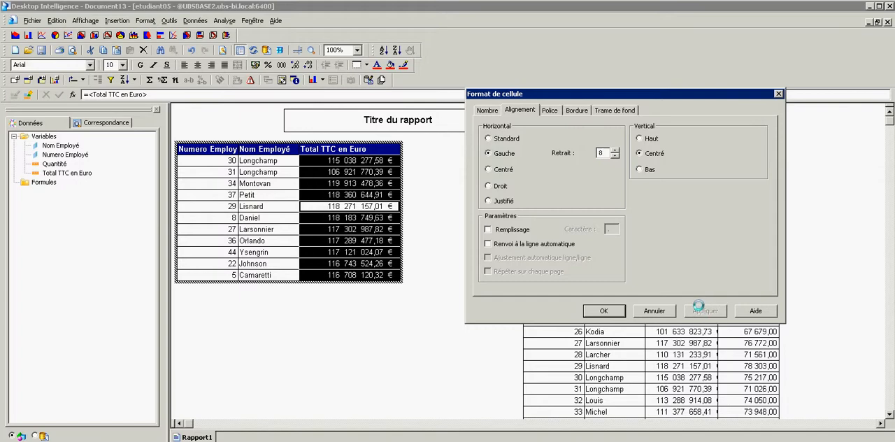
{"action": "left_click_drag", "start_coordinate": [606, 153], "coordinate": [584, 153]}
{"action": "type", "text": "9"}
{"action": "left_click", "coordinate": [617, 312]}
{"action": "left_click", "coordinate": [504, 246]}
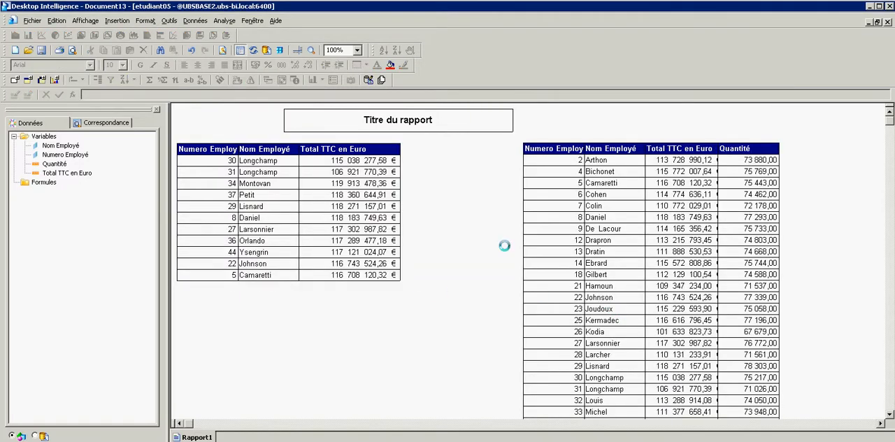
Duplicate the full right-hand table below the ranked one and delete the Total TTC en Euro column from the right-hand table.
{"action": "left_click", "coordinate": [560, 140]}
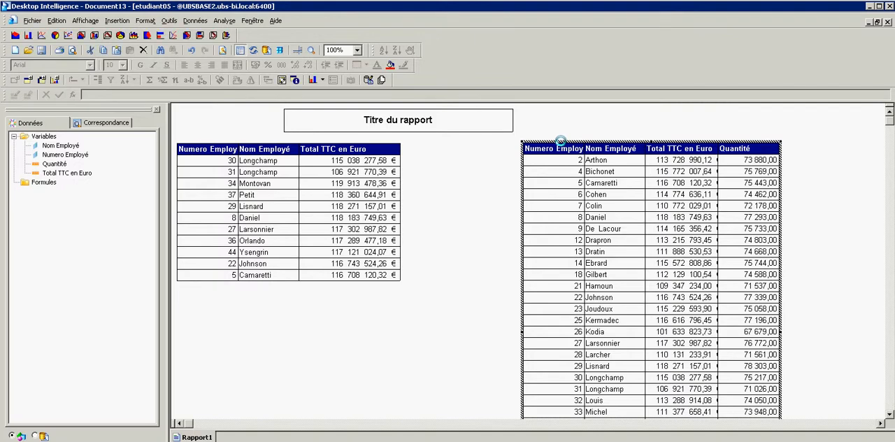
{"action": "left_click_drag", "start_coordinate": [560, 141], "coordinate": [269, 317]}
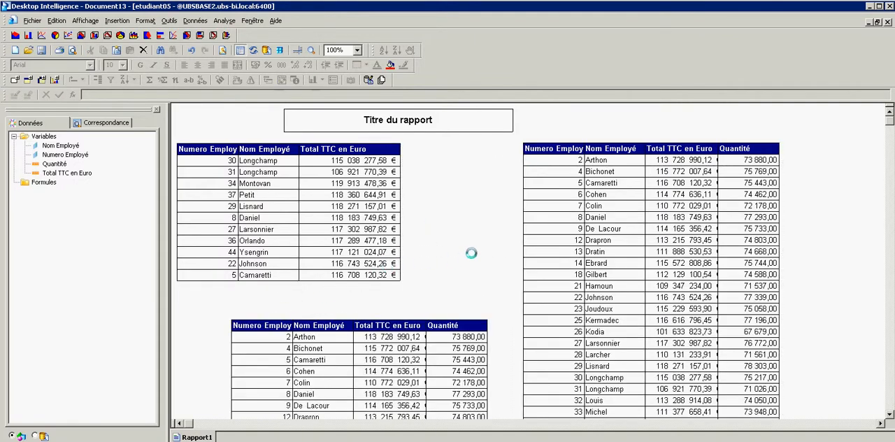
{"action": "left_click", "coordinate": [678, 160]}
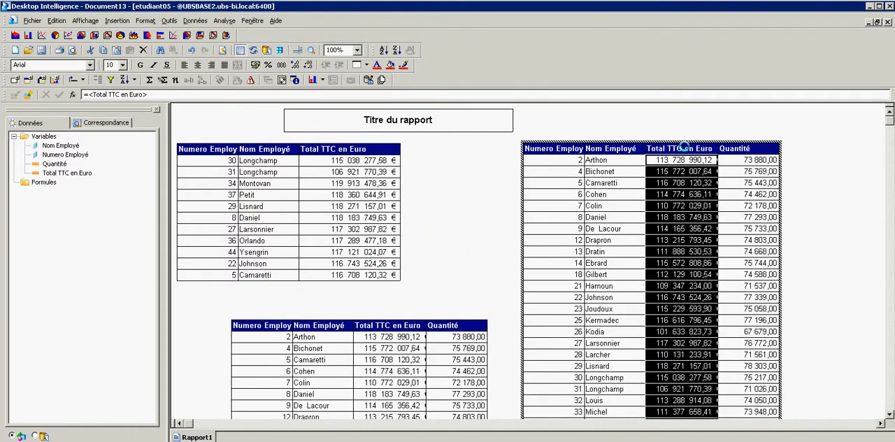
{"action": "right_click", "coordinate": [684, 148]}
{"action": "left_click", "coordinate": [710, 195]}
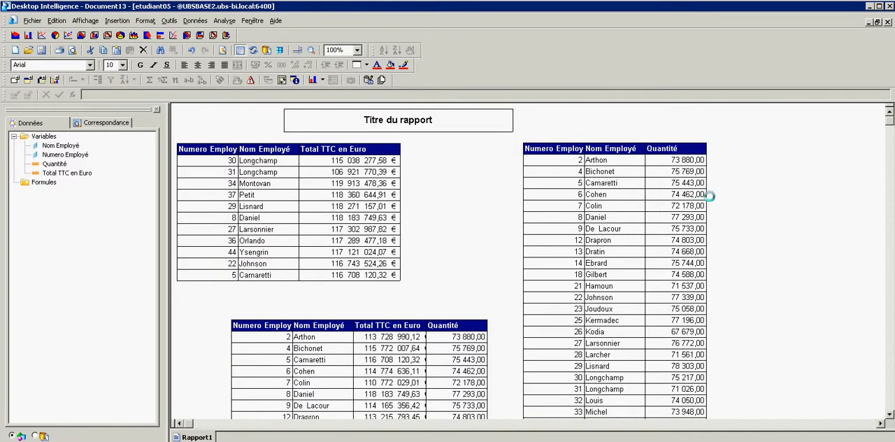
Sort the right-hand table by descending Quantité and rank Nom Employé to keep the top 10 by quantity.
{"action": "left_click", "coordinate": [660, 166]}
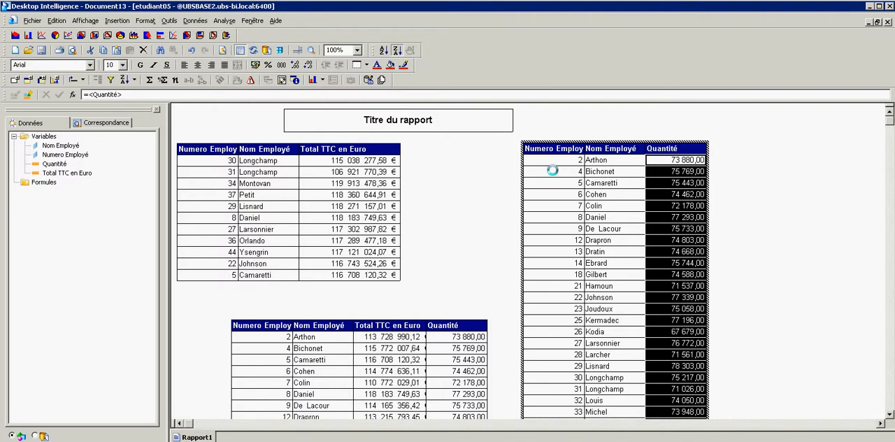
{"action": "left_click", "coordinate": [596, 160]}
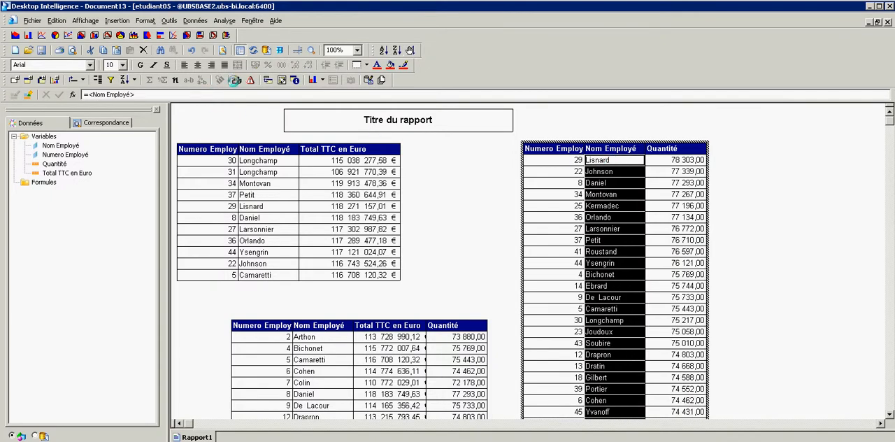
{"action": "left_click", "coordinate": [235, 80]}
{"action": "left_click", "coordinate": [363, 193]}
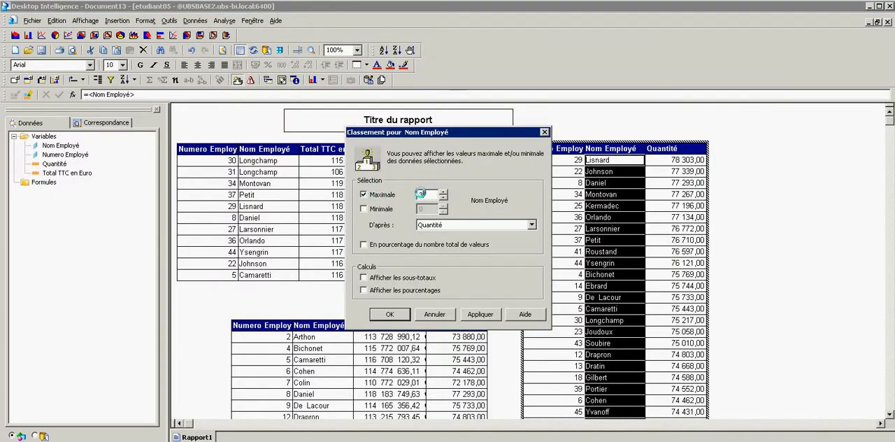
{"action": "type", "text": "0"}
{"action": "left_click", "coordinate": [387, 312]}
{"action": "left_click", "coordinate": [503, 248]}
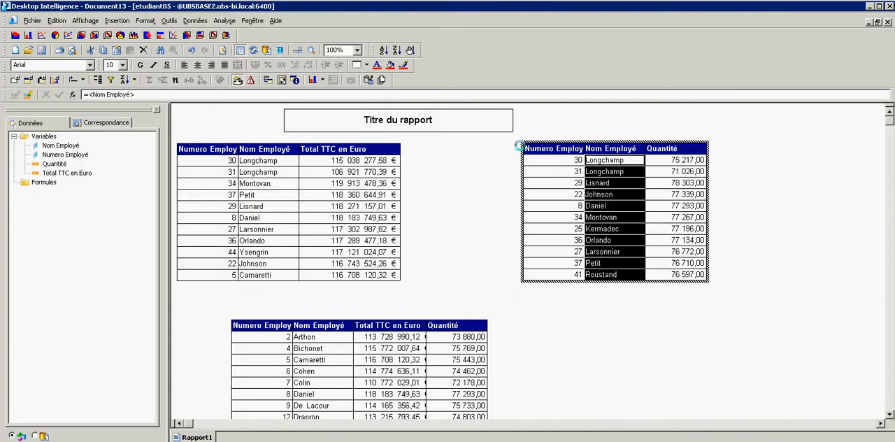
Move the Quantité ranking table closer to the Total TTC en Euro table and format its Quantité cells as Numérique 0.
{"action": "left_click_drag", "start_coordinate": [526, 140], "coordinate": [434, 143]}
{"action": "left_click", "coordinate": [565, 188]}
{"action": "right_click", "coordinate": [572, 186]}
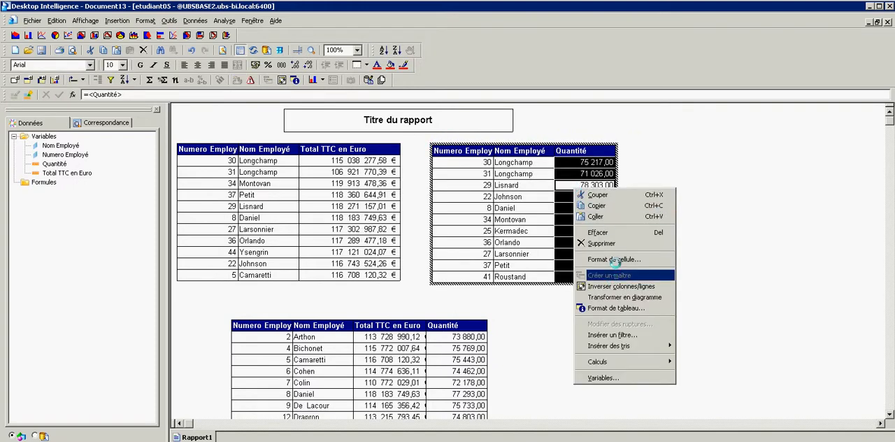
{"action": "left_click", "coordinate": [616, 260]}
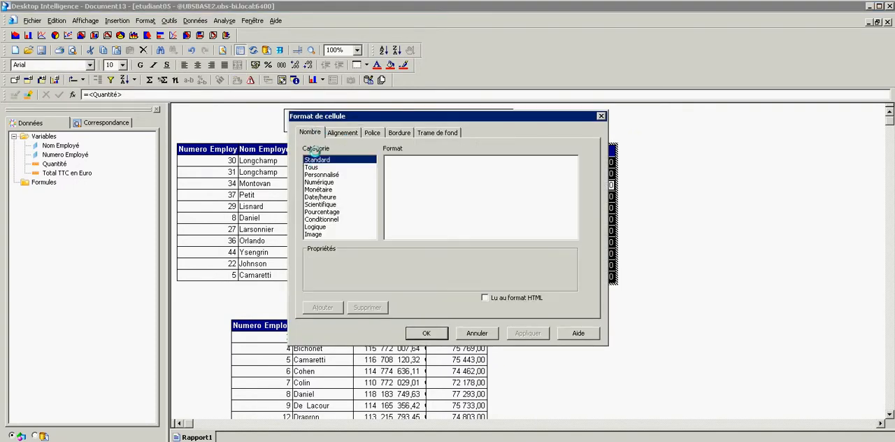
{"action": "left_click", "coordinate": [310, 132]}
{"action": "left_click", "coordinate": [319, 182]}
{"action": "left_click", "coordinate": [405, 163]}
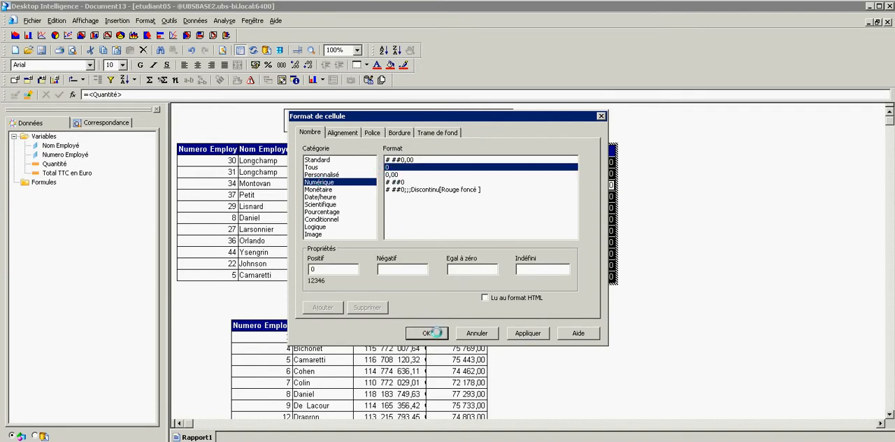
{"action": "left_click", "coordinate": [425, 332]}
{"action": "left_click", "coordinate": [631, 318]}
Sort the lower table by descending Total TTC en Euro and rank Nom Employé to keep the top 10 by that total.
{"action": "scroll", "coordinate": [514, 298], "scroll_direction": "down", "scroll_amount": 2}
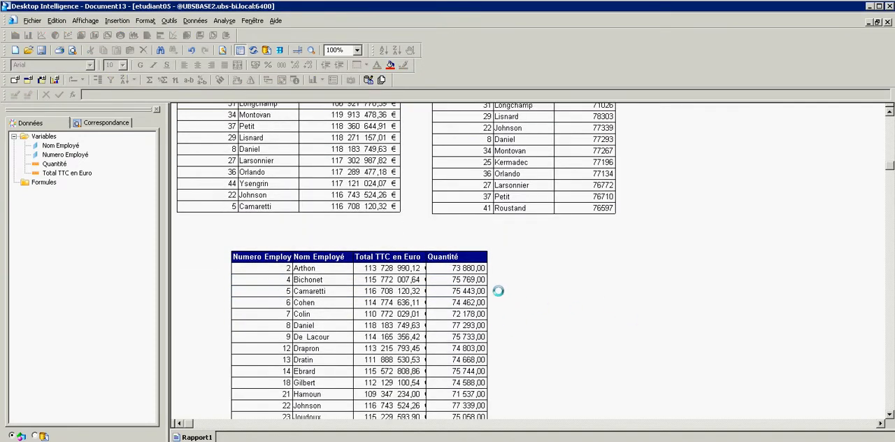
{"action": "left_click", "coordinate": [403, 269]}
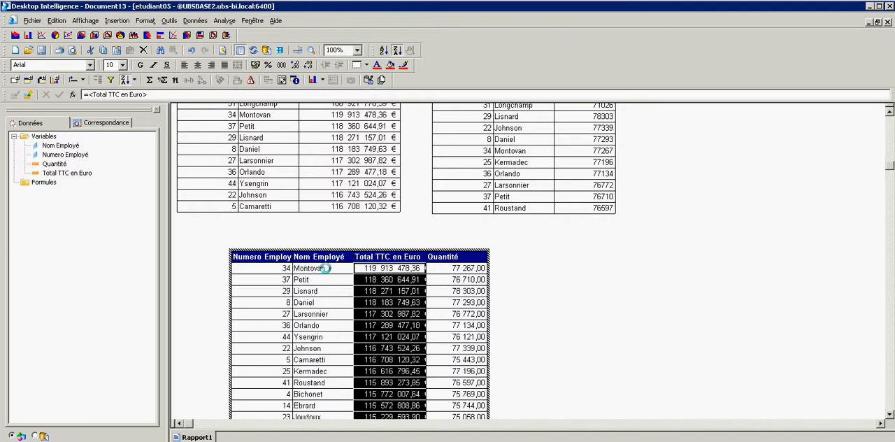
{"action": "left_click", "coordinate": [325, 268]}
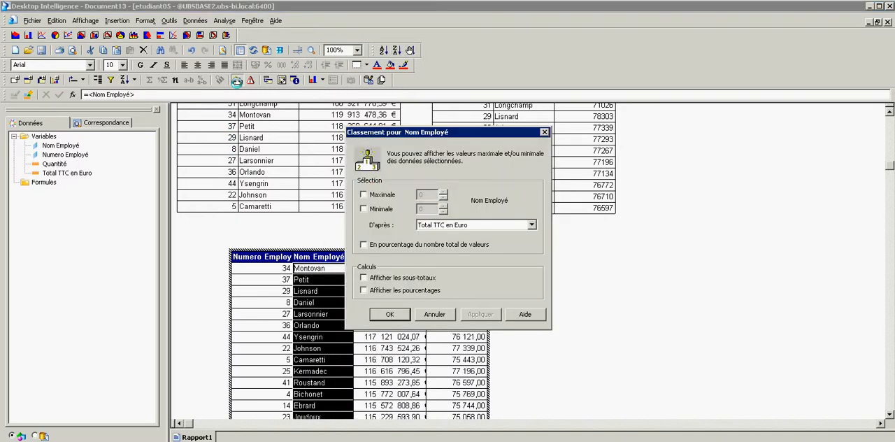
{"action": "left_click", "coordinate": [237, 80]}
{"action": "left_click", "coordinate": [382, 197]}
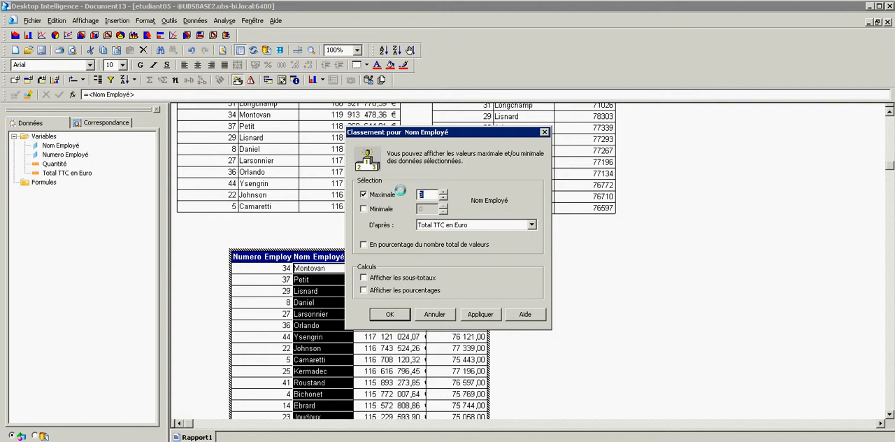
{"action": "left_click", "coordinate": [393, 315]}
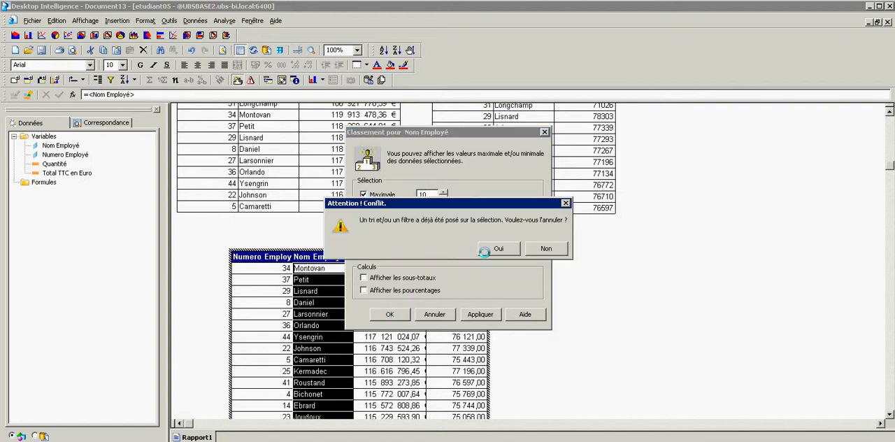
{"action": "key", "text": "Return"}
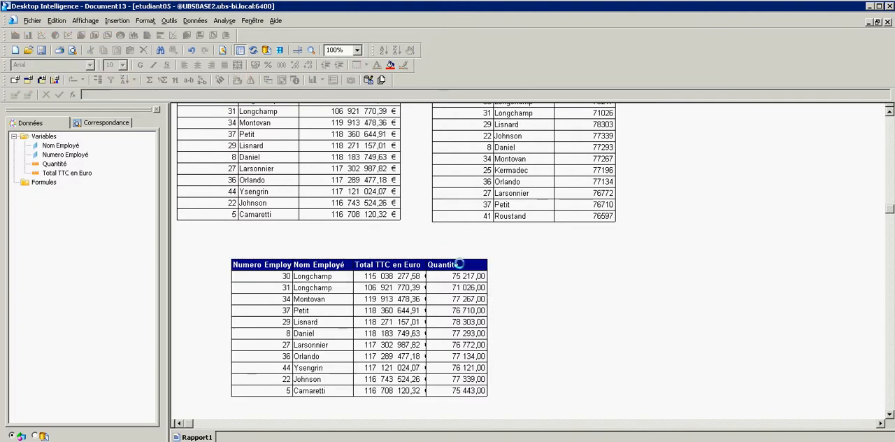
Transform the lower ranked table into a Colonnes chart with grouped, separate columns.
{"action": "right_click", "coordinate": [286, 258]}
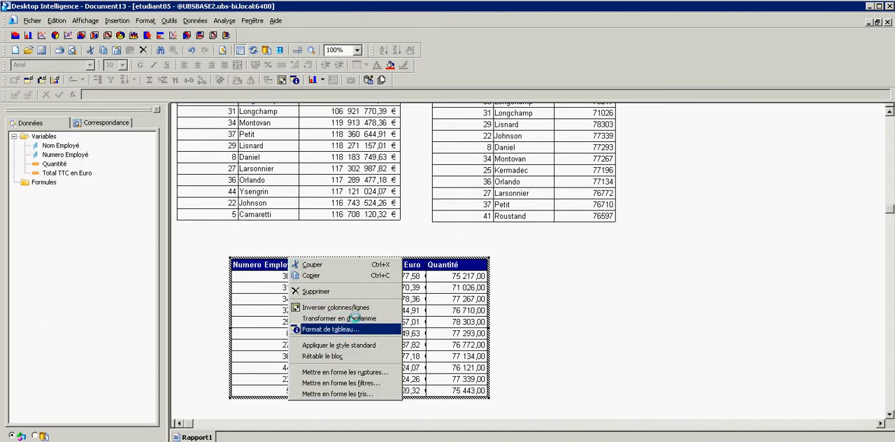
{"action": "left_click", "coordinate": [355, 318]}
{"action": "left_click", "coordinate": [411, 210]}
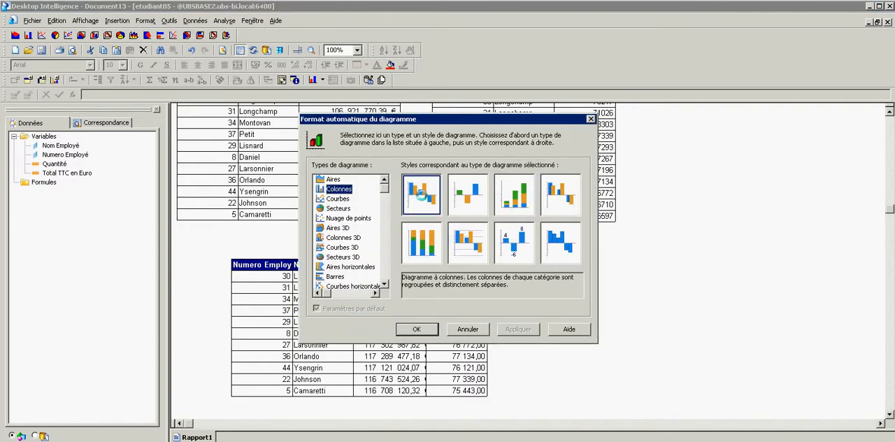
{"action": "left_click", "coordinate": [416, 329]}
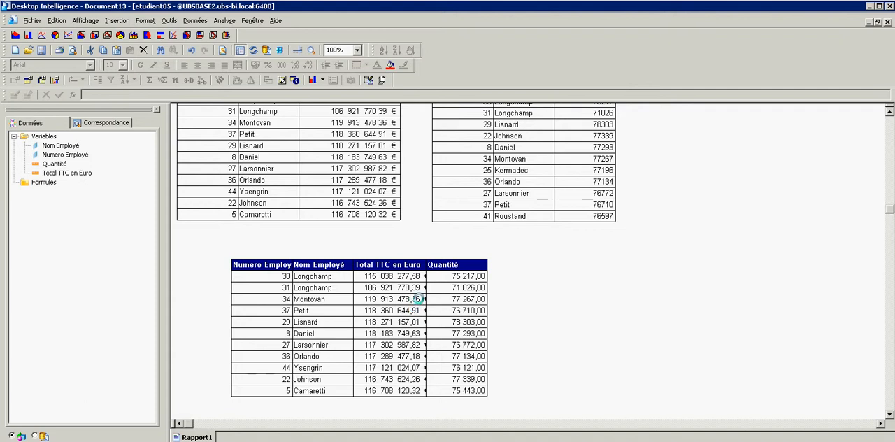
Enlarge the chart frame to reach the Quantité table's outer edge and move the plot area toward the frame's center.
{"action": "scroll", "coordinate": [419, 299], "scroll_direction": "down", "scroll_amount": 5}
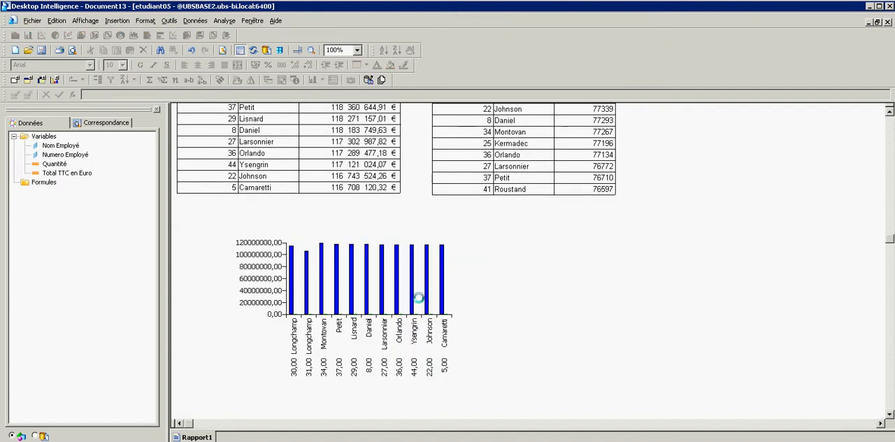
{"action": "left_click", "coordinate": [458, 262]}
{"action": "right_click", "coordinate": [453, 258]}
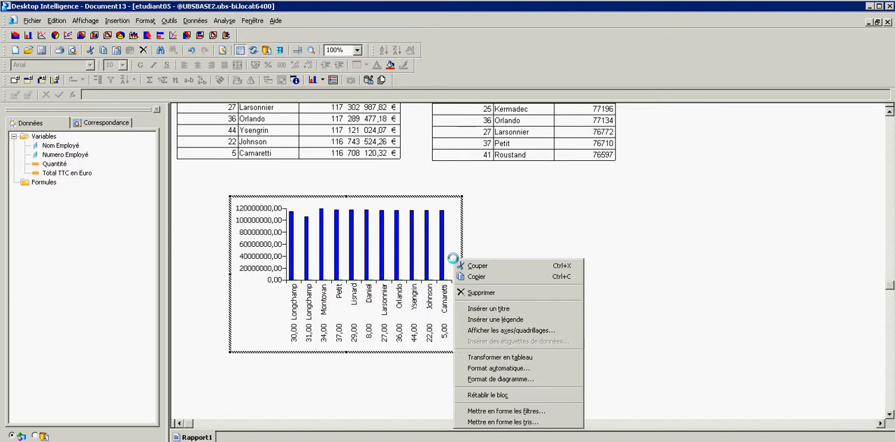
{"action": "left_click", "coordinate": [420, 345]}
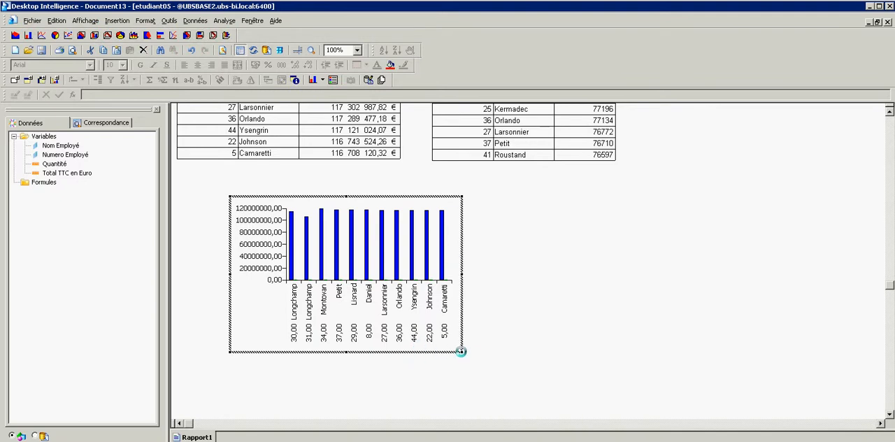
{"action": "left_click_drag", "start_coordinate": [460, 351], "coordinate": [619, 410]}
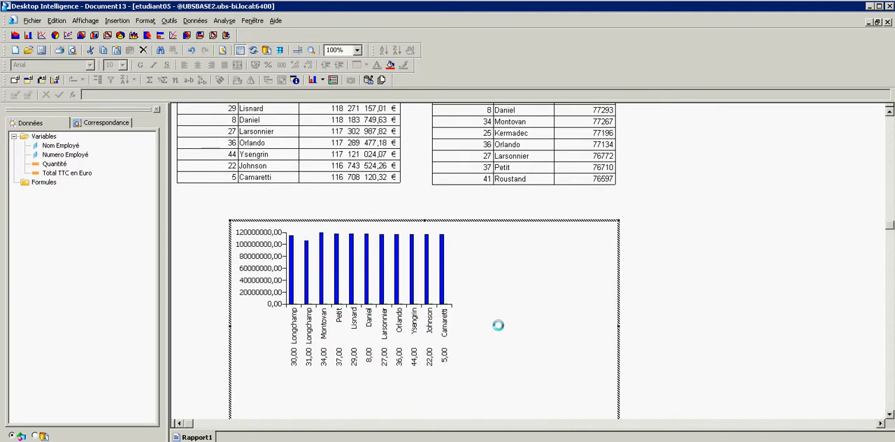
{"action": "left_click", "coordinate": [434, 266]}
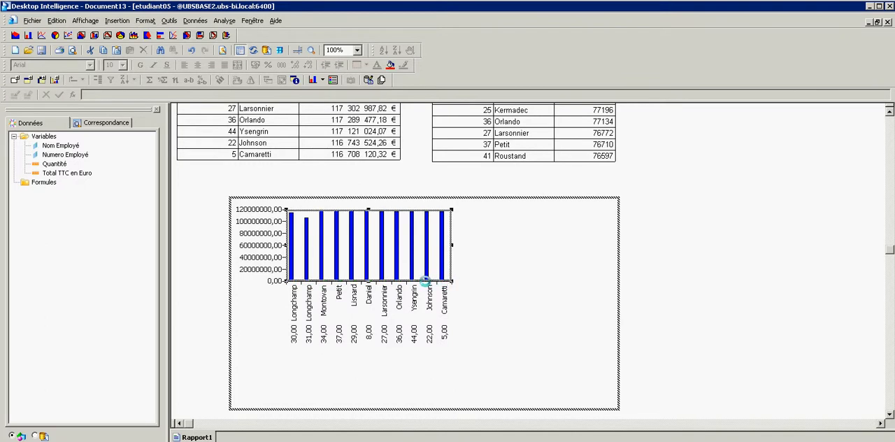
{"action": "left_click_drag", "start_coordinate": [425, 281], "coordinate": [475, 331]}
Move the chart's Quantité series to the Axe Y secondaire and set its group type to Courbes.
{"action": "right_click", "coordinate": [571, 333]}
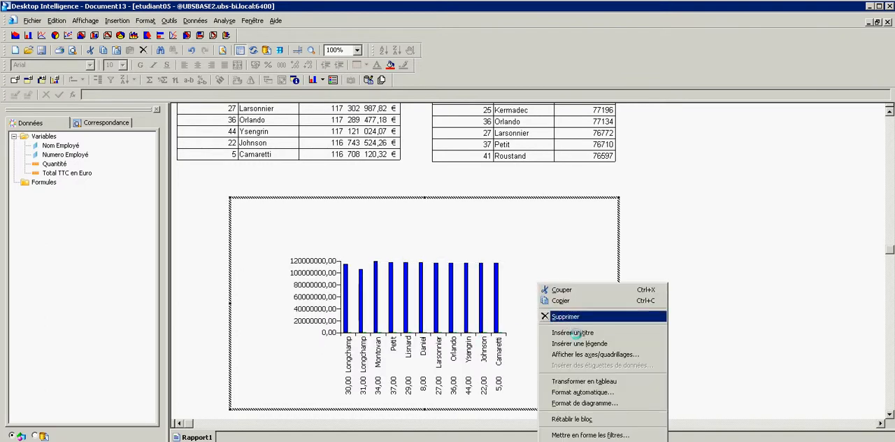
{"action": "left_click", "coordinate": [581, 403]}
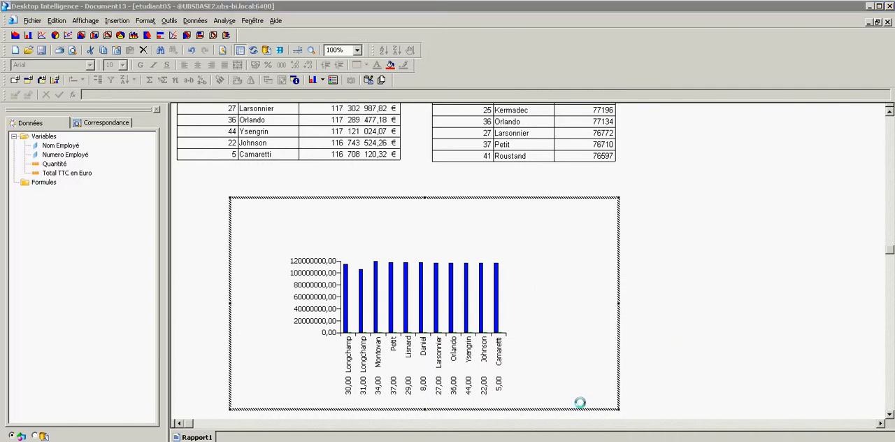
{"action": "left_click", "coordinate": [324, 189]}
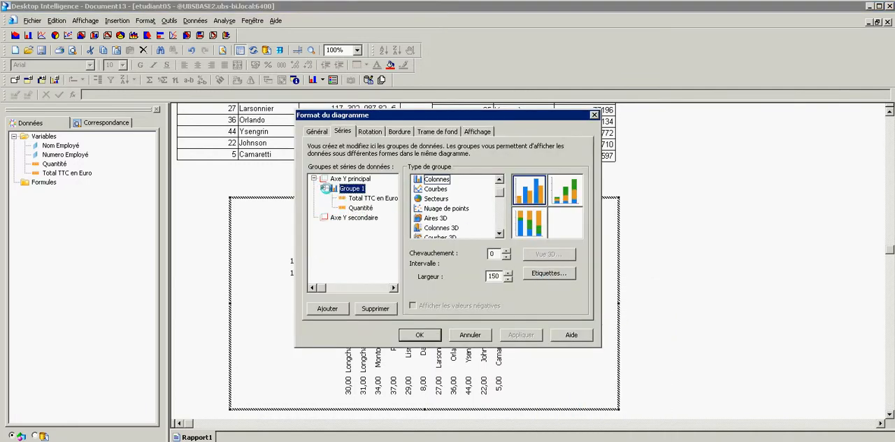
{"action": "left_click", "coordinate": [357, 208]}
{"action": "left_click_drag", "start_coordinate": [356, 208], "coordinate": [325, 217]}
{"action": "left_click", "coordinate": [351, 218]}
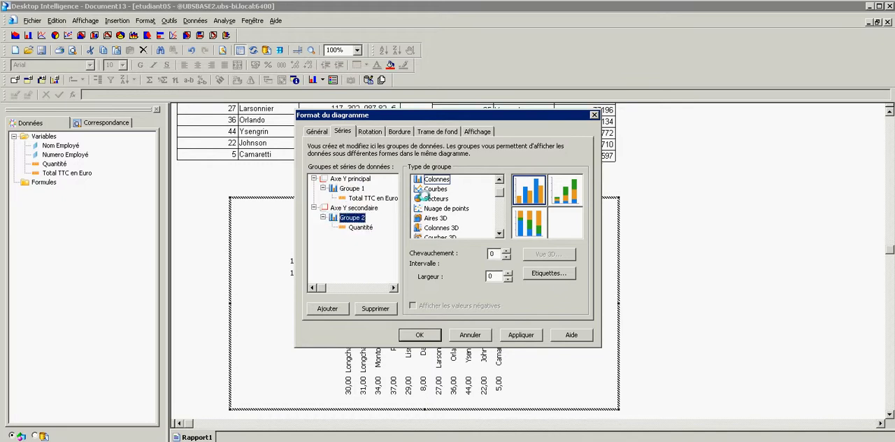
{"action": "left_click", "coordinate": [435, 189]}
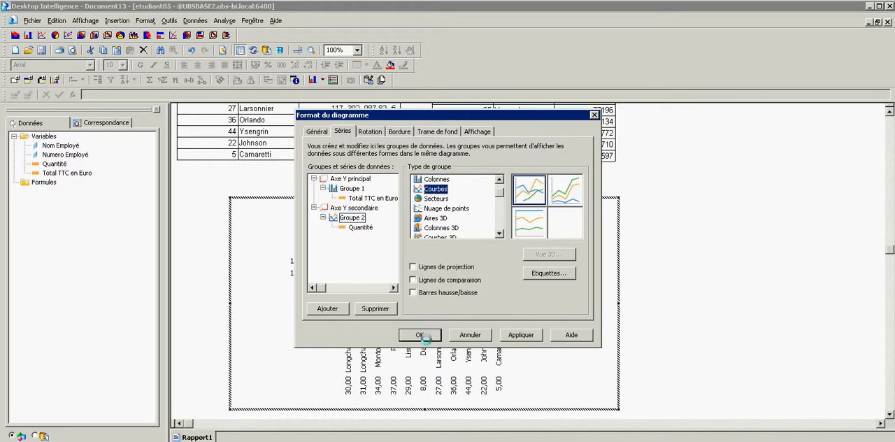
{"action": "left_click", "coordinate": [421, 335]}
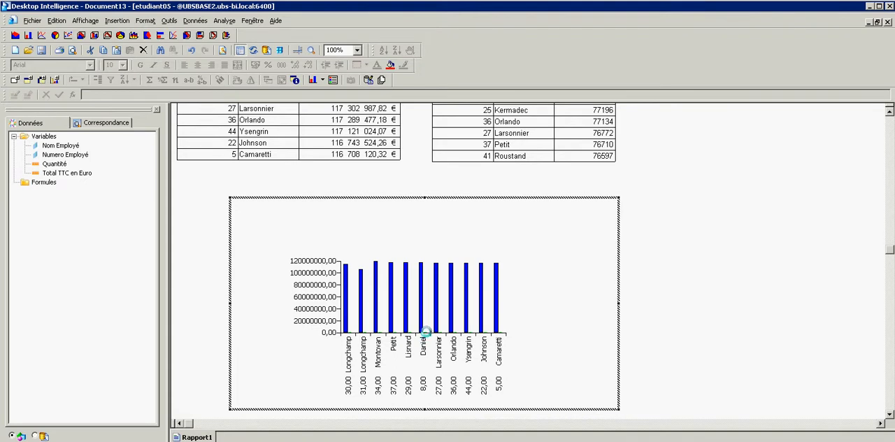
Give the chart's Quantité curve a thicker custom green line.
{"action": "double_click", "coordinate": [369, 311]}
{"action": "left_click", "coordinate": [390, 177]}
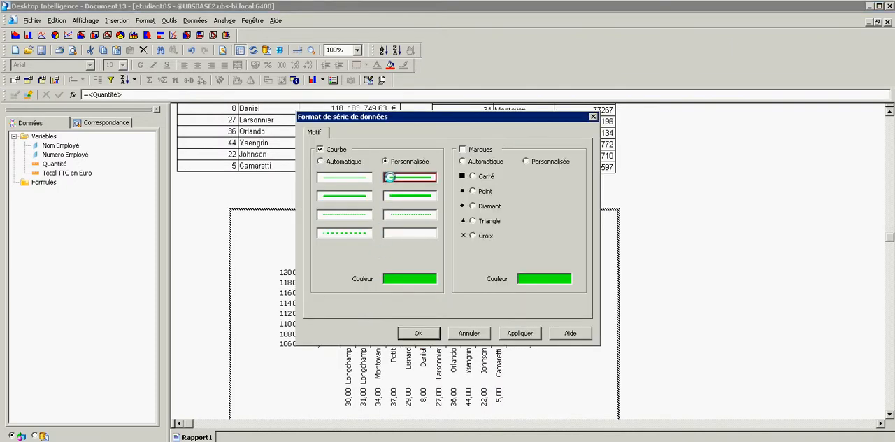
{"action": "left_click", "coordinate": [419, 333]}
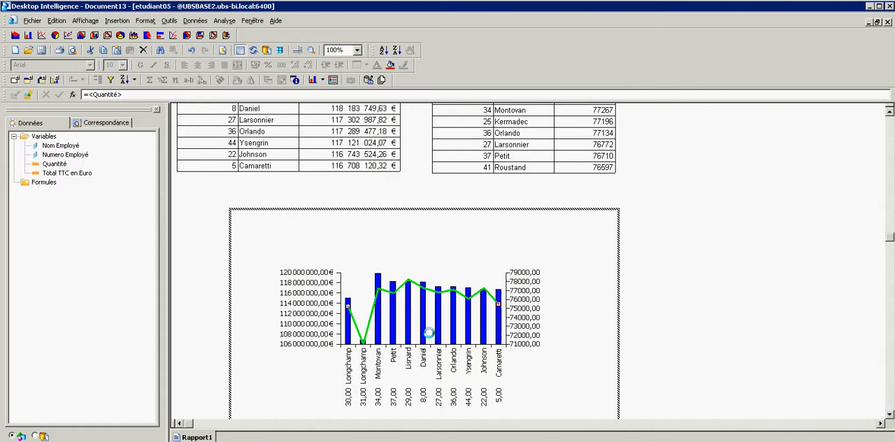
Format the secondary Y axis labels of the chart as Numérique 0.
{"action": "left_click", "coordinate": [533, 309]}
{"action": "right_click", "coordinate": [532, 309]}
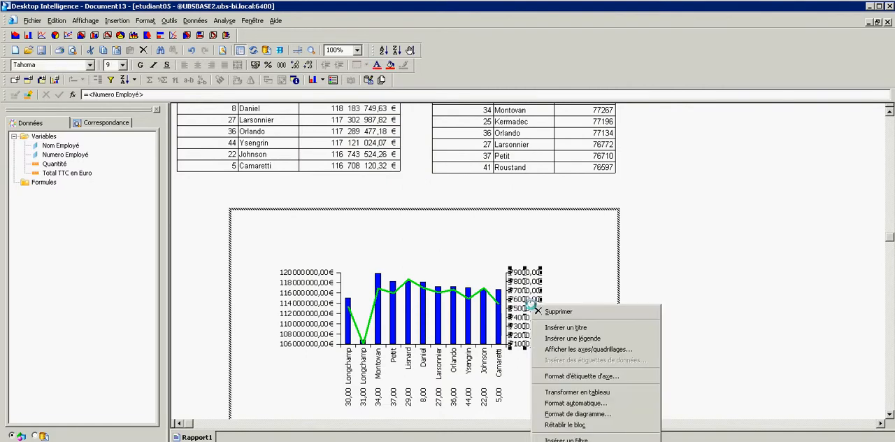
{"action": "left_click", "coordinate": [580, 376]}
{"action": "left_click", "coordinate": [319, 181]}
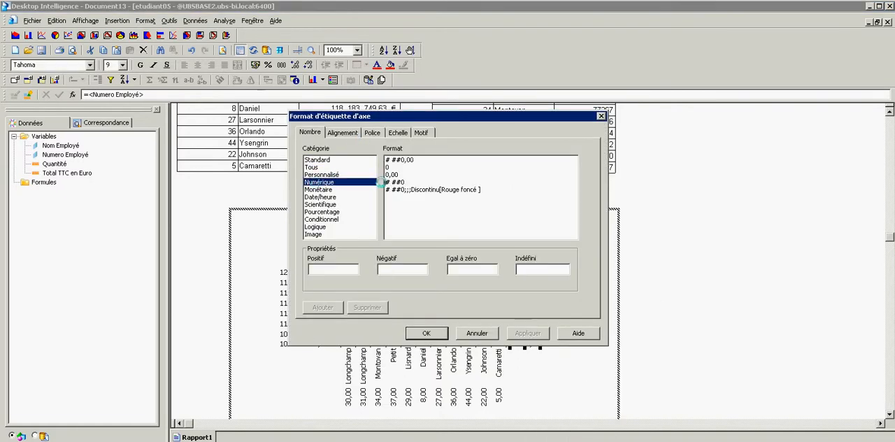
{"action": "left_click", "coordinate": [392, 167]}
{"action": "left_click", "coordinate": [426, 331]}
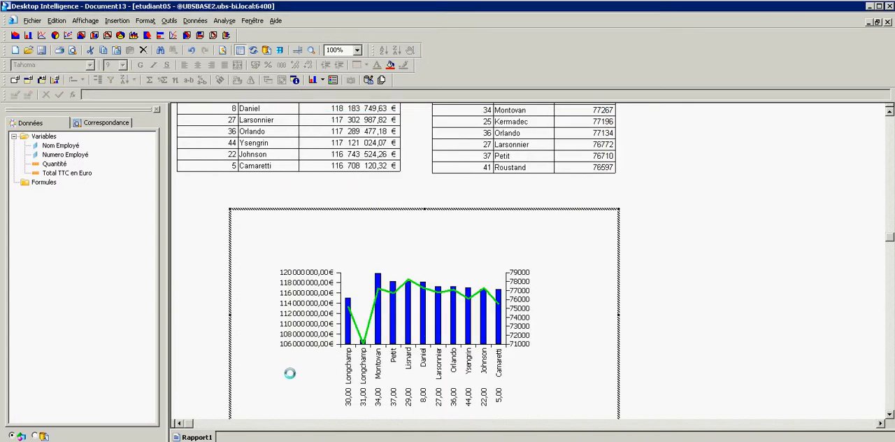
Insert a legend and a title in the chart, and shift the title slightly down toward the plot area.
{"action": "right_click", "coordinate": [558, 280]}
{"action": "left_click", "coordinate": [591, 335]}
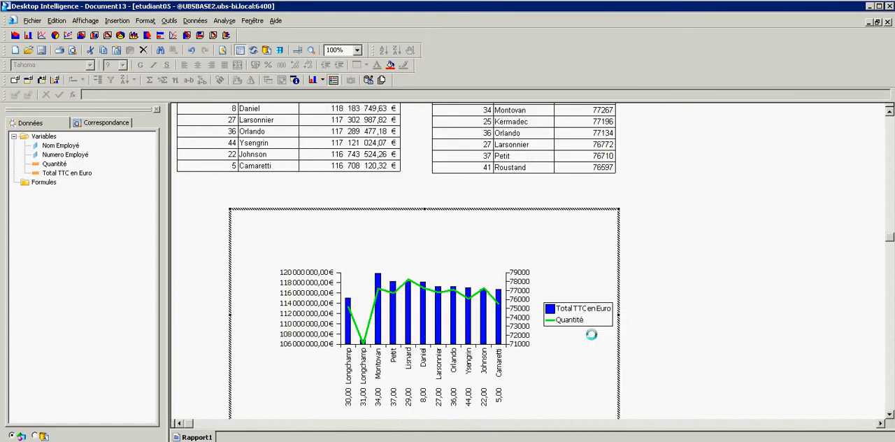
{"action": "right_click", "coordinate": [591, 276]}
{"action": "left_click", "coordinate": [626, 325]}
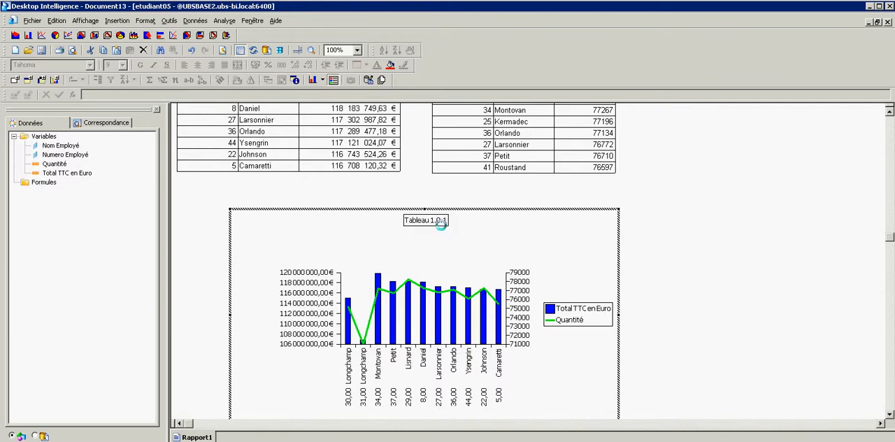
{"action": "left_click_drag", "start_coordinate": [441, 224], "coordinate": [433, 240]}
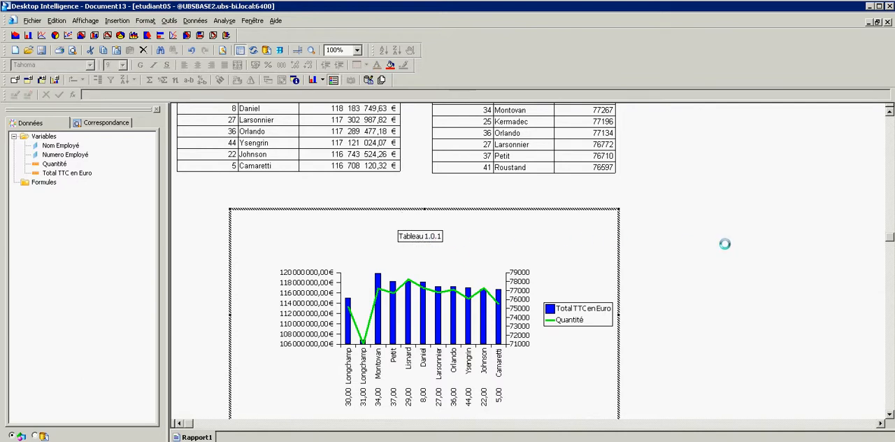
{"action": "scroll", "coordinate": [684, 261], "scroll_direction": "up", "scroll_amount": 5}
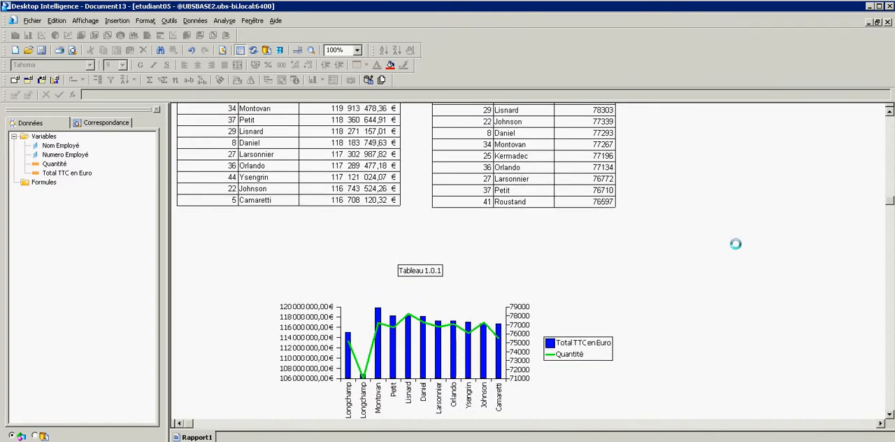
{"action": "scroll", "coordinate": [731, 245], "scroll_direction": "up", "scroll_amount": 1}
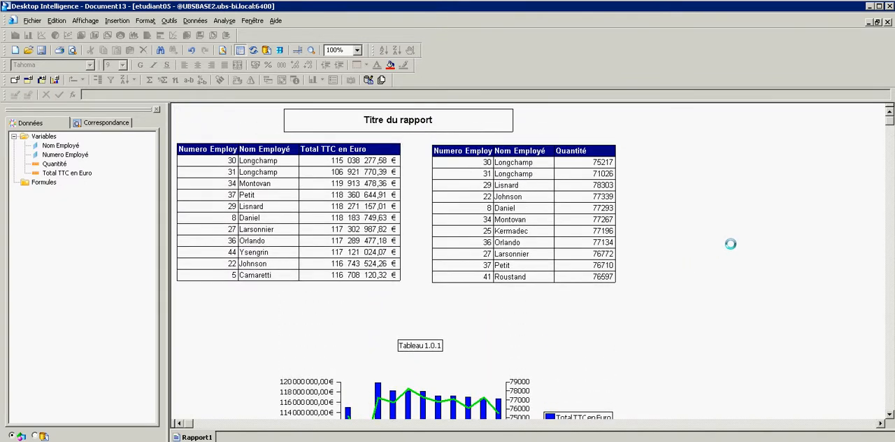
{"action": "left_click", "coordinate": [806, 440]}
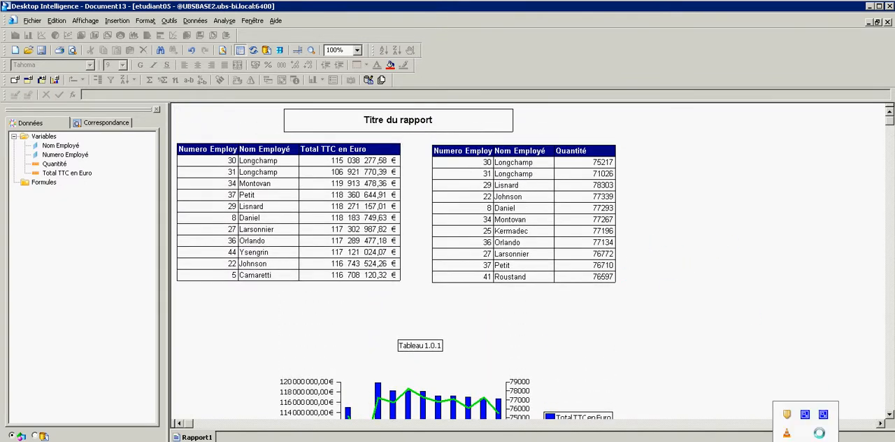
{"action": "left_click", "coordinate": [817, 416]}
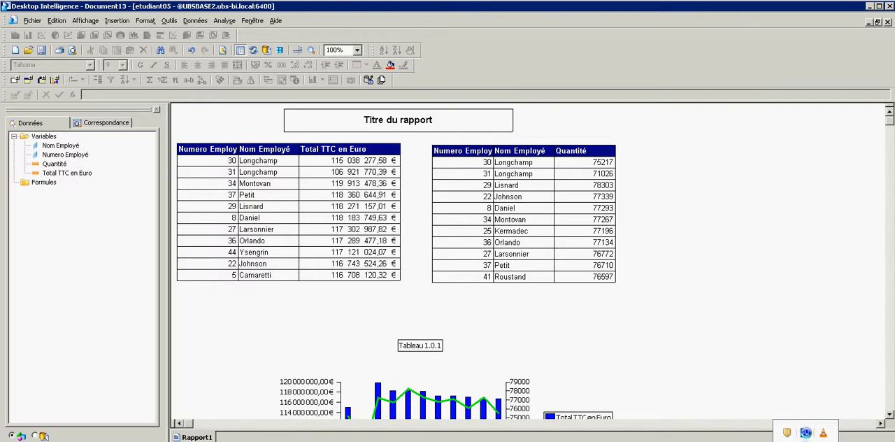